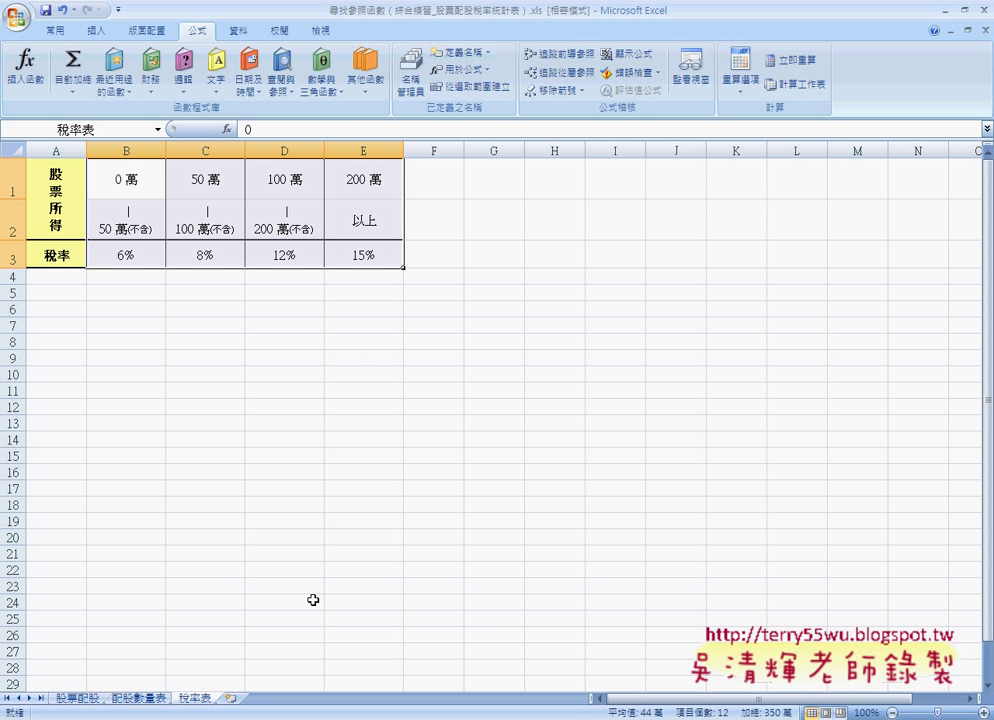
Switch to the 股票配股 sheet to review the HLOOKUP tax rate in F4.
click(77, 698)
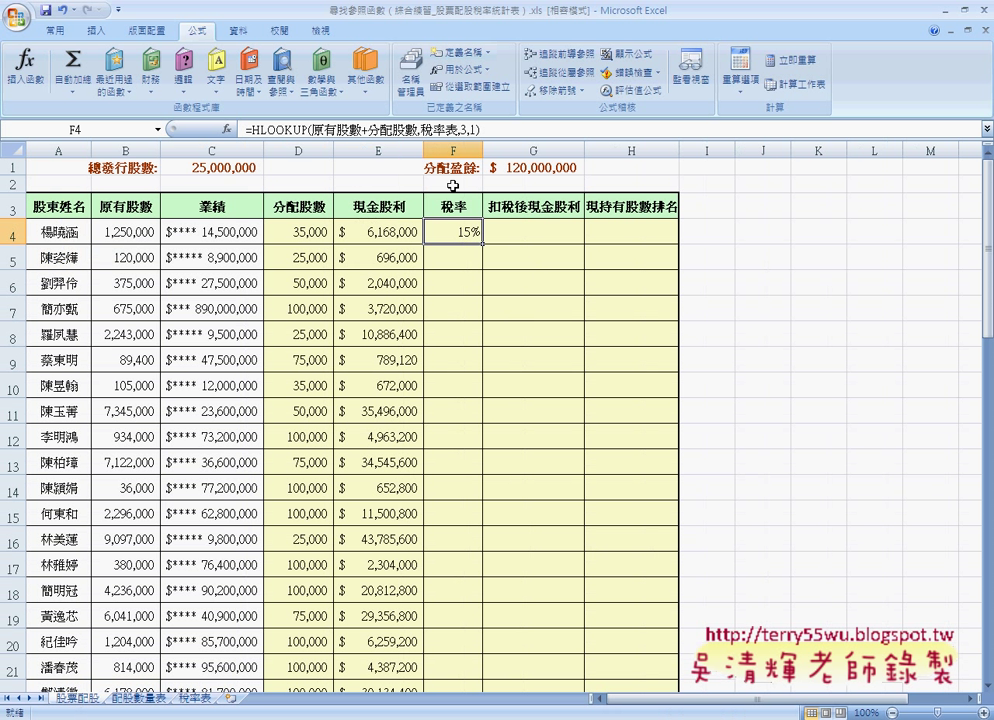
Change F4's lookup value to (原有股數+分配股數)/10000 and fill the tax rates down column F.
click(227, 129)
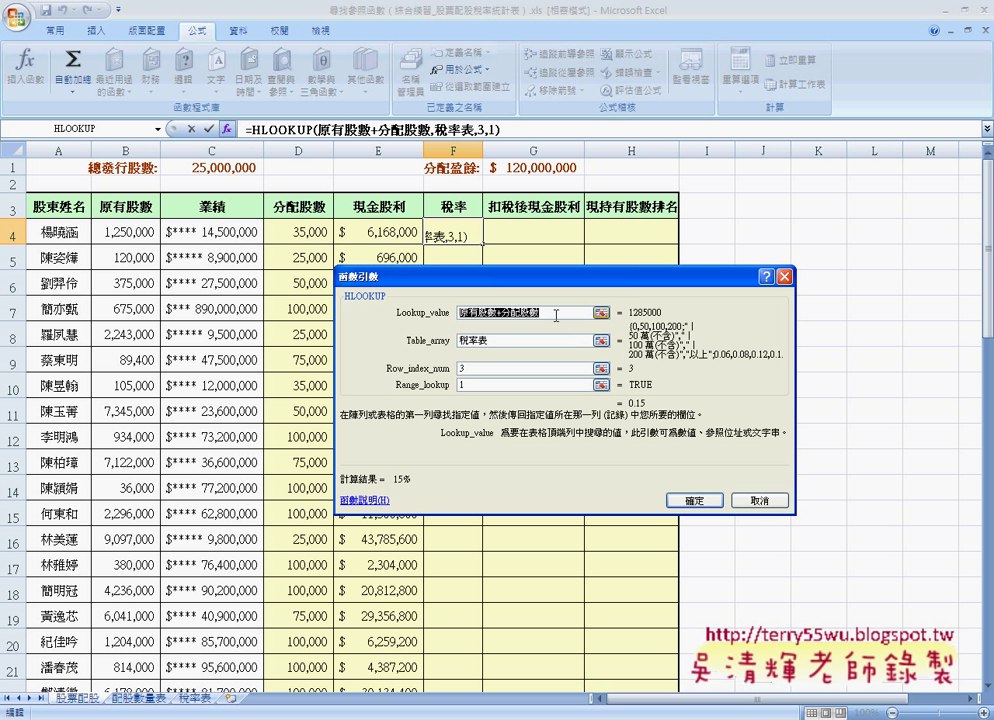
click(550, 313)
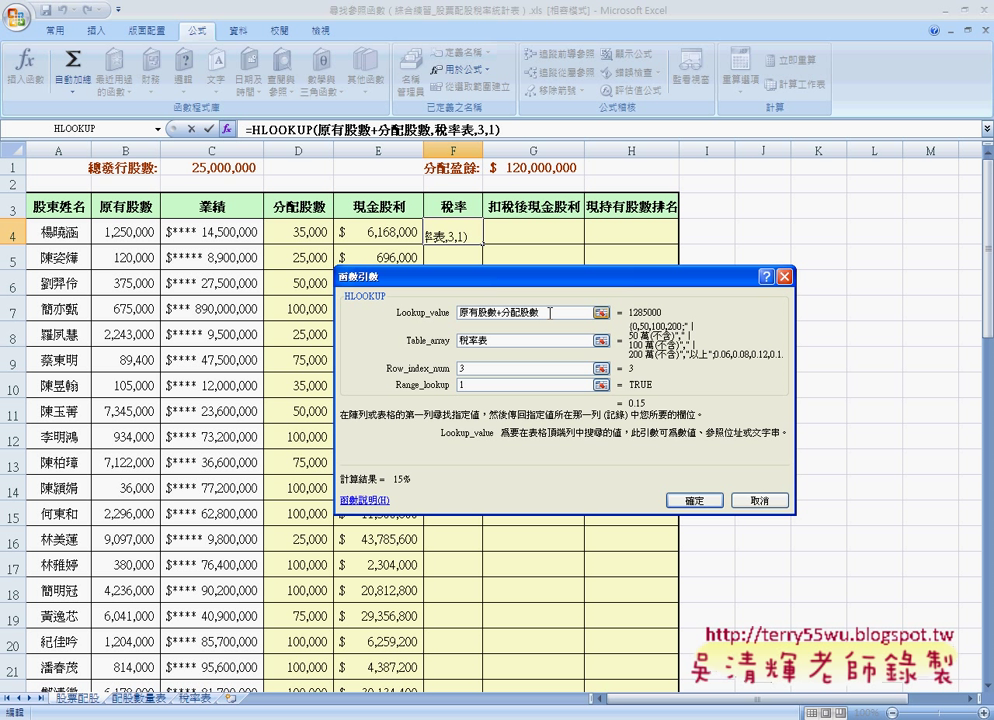
text())
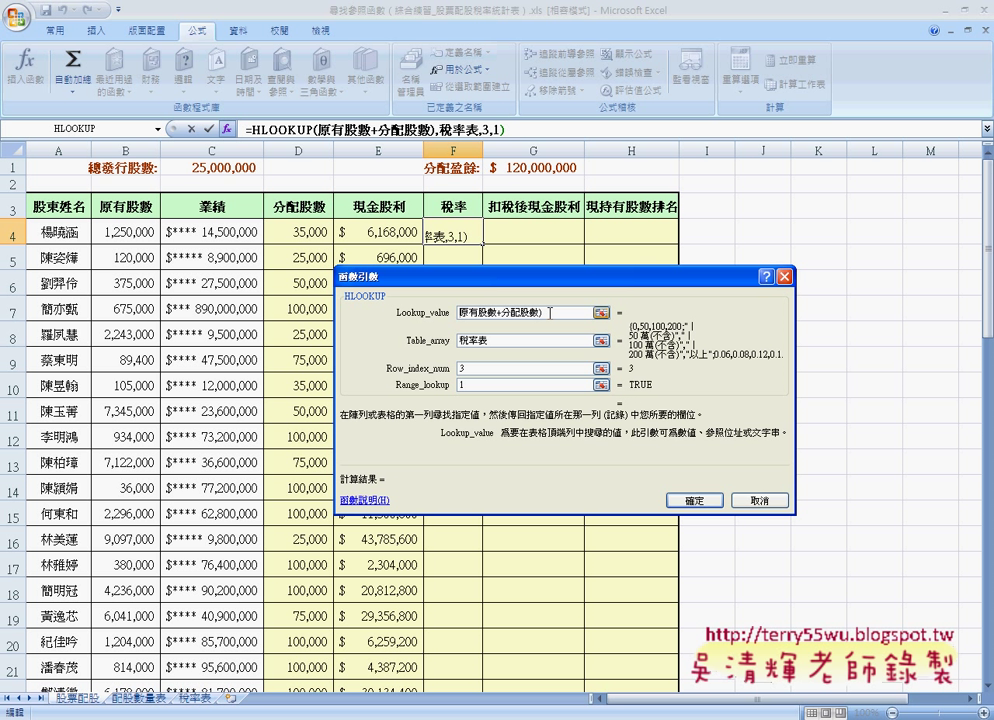
text(()
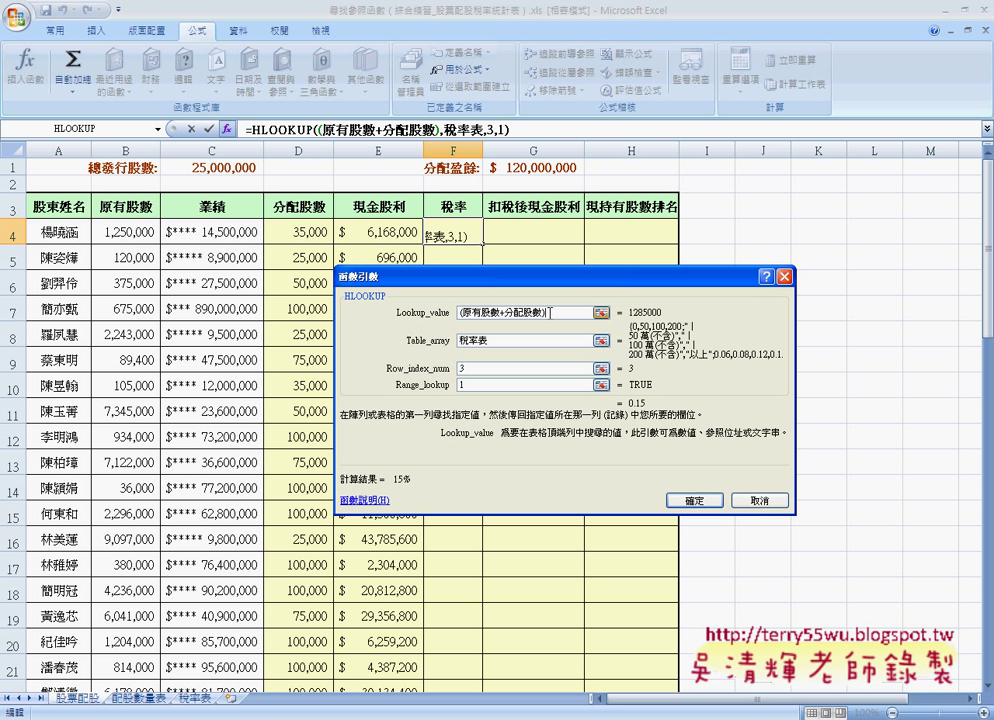
text(/)
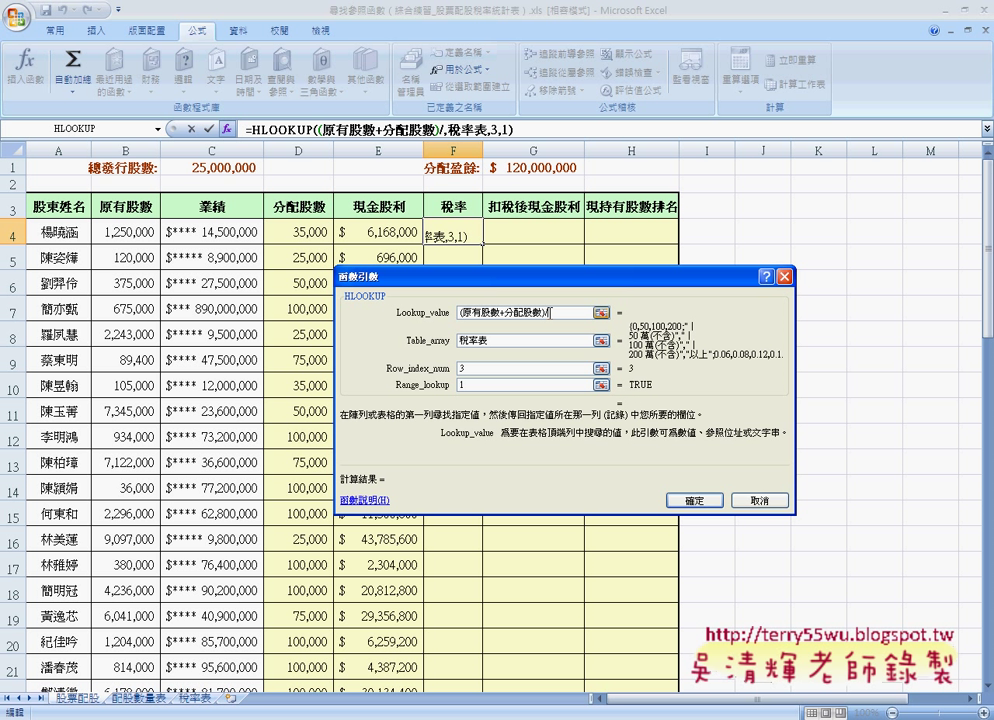
text(10000)
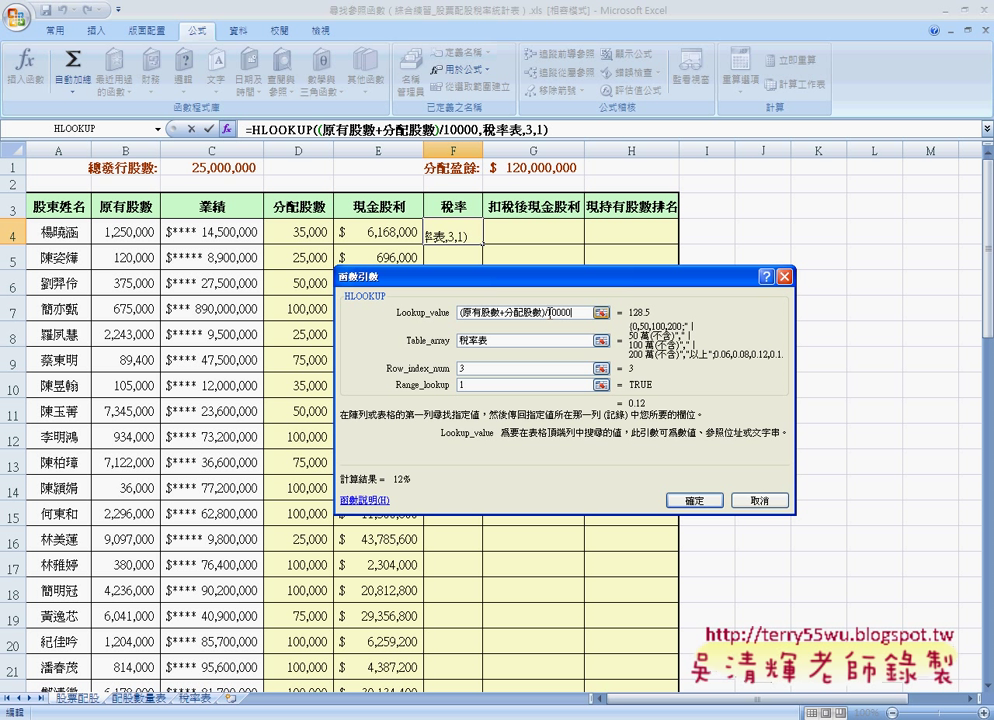
click(701, 494)
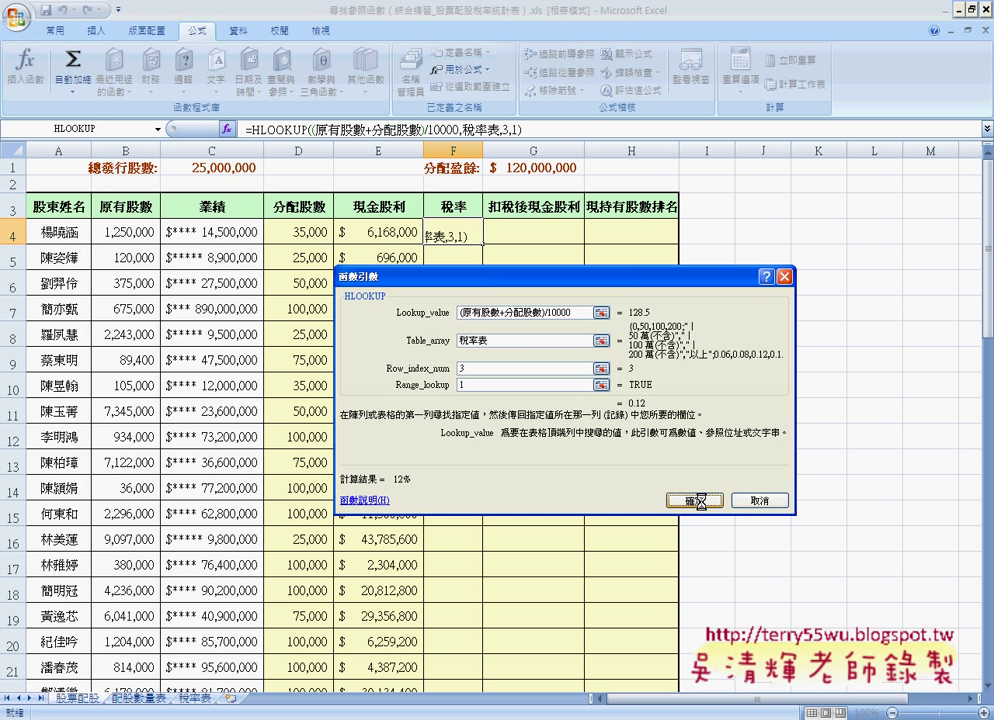
double_click(484, 245)
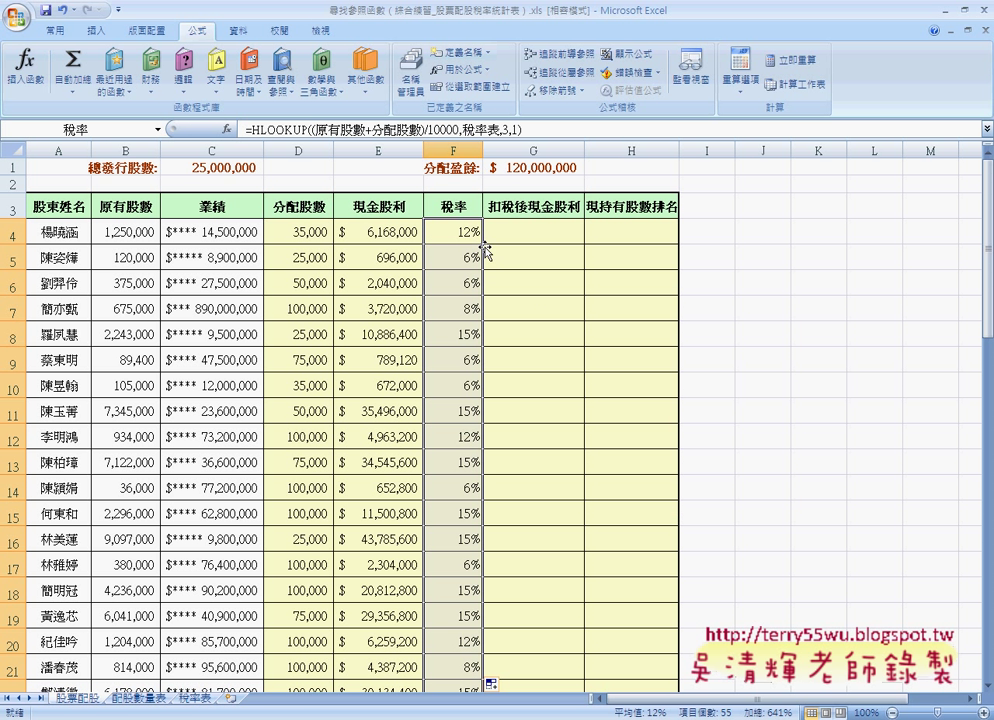
click(519, 243)
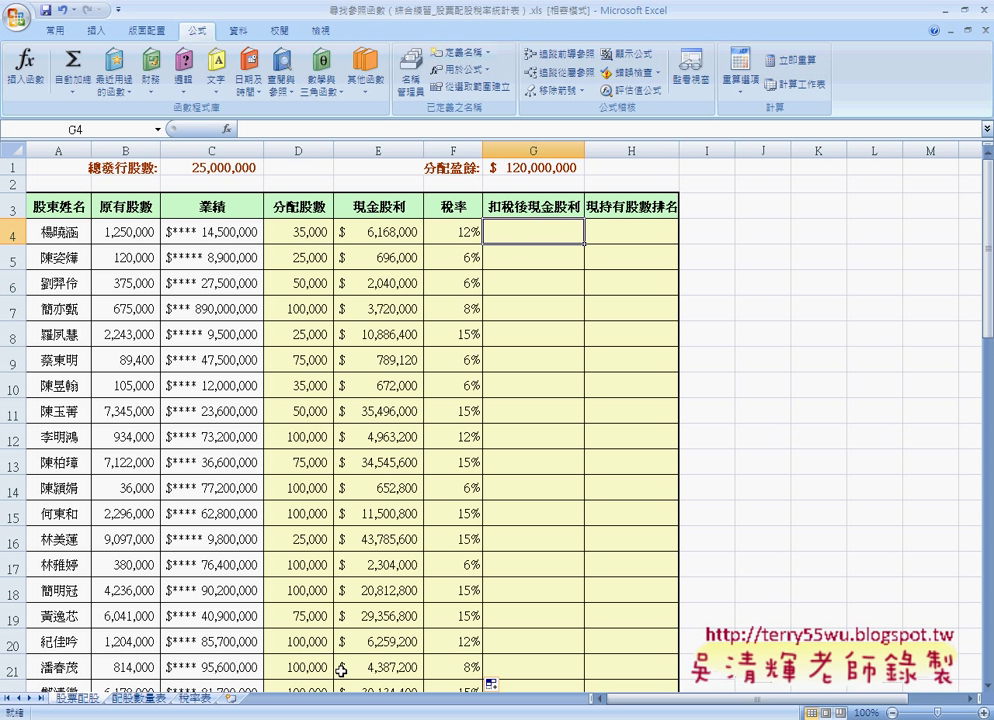
key(ctrl+F6)
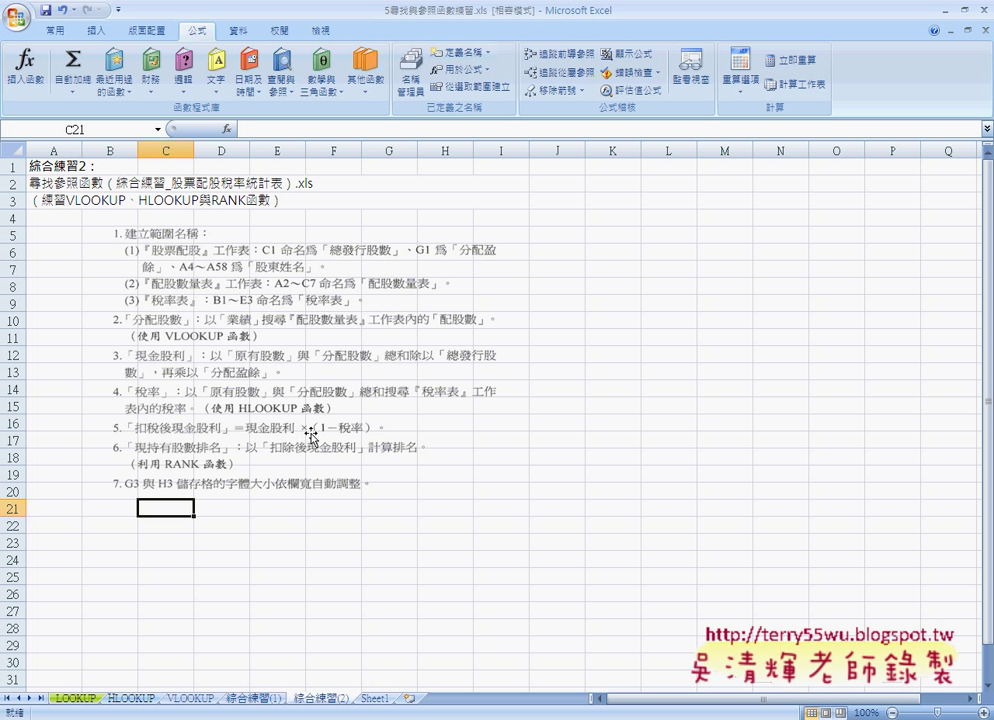
click(945, 11)
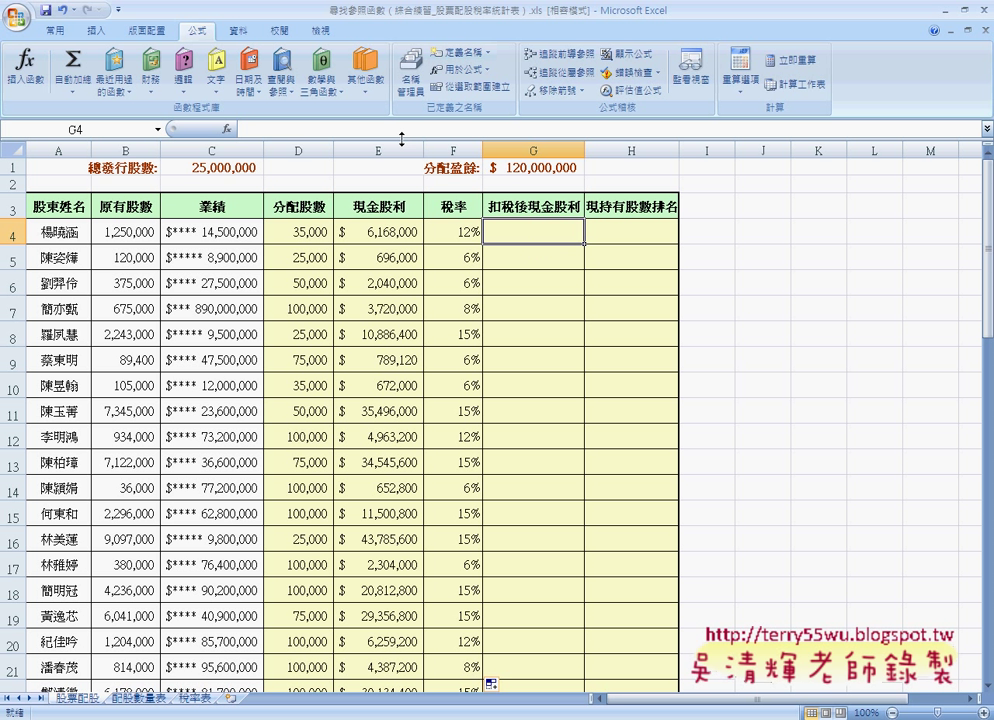
Begin G4's formula as =現金股利*(1- using the F3 defined-name list.
click(265, 130)
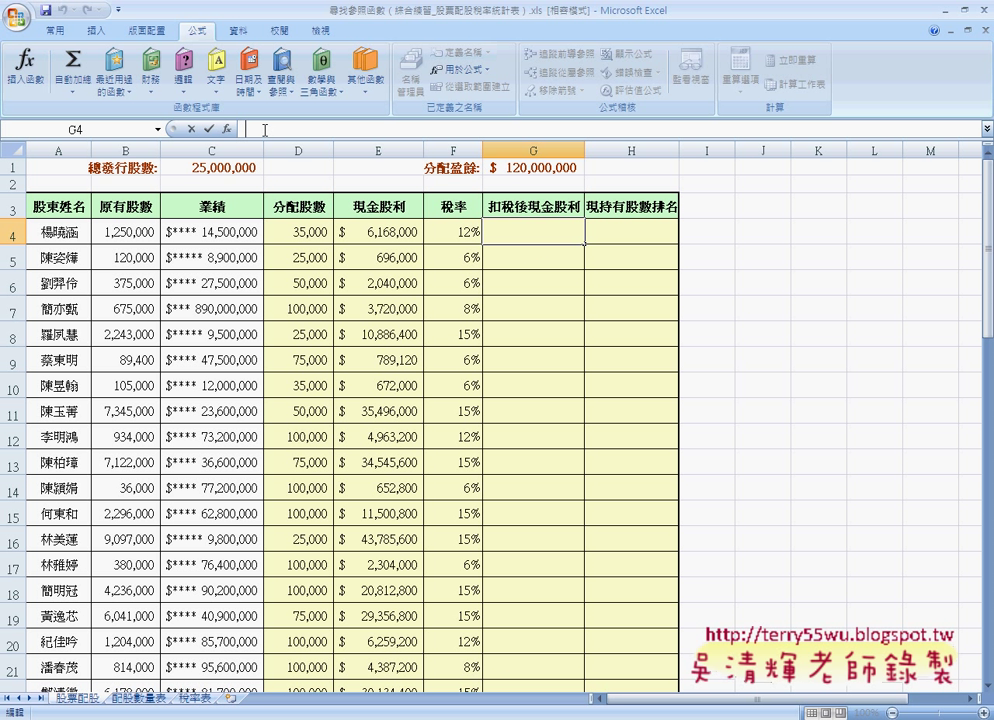
text(=)
key(F3)
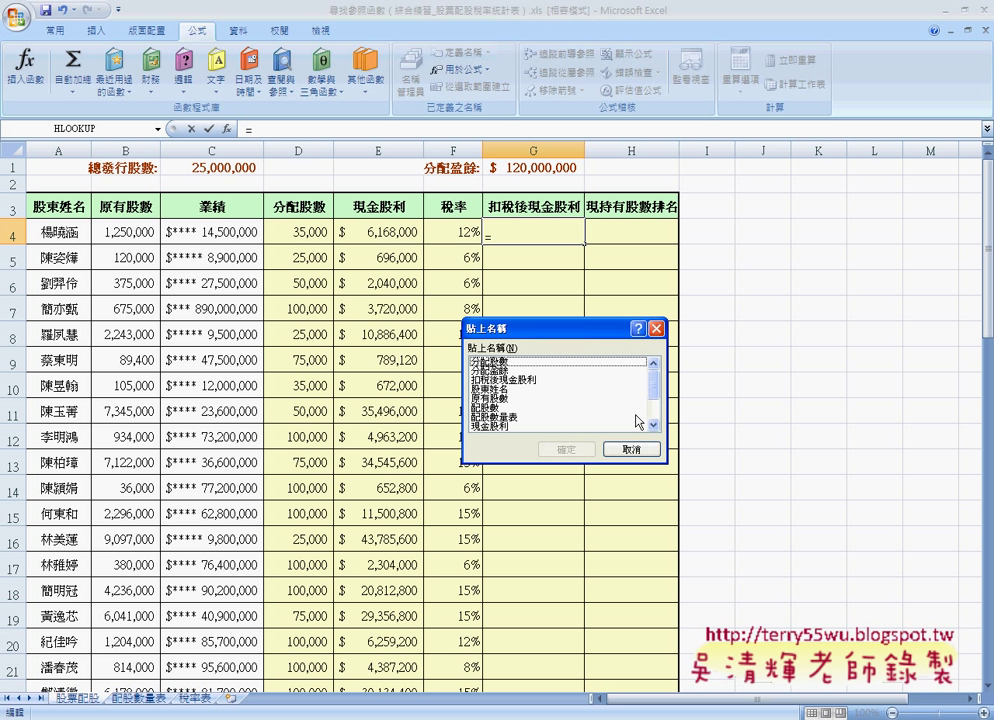
click(519, 426)
click(566, 450)
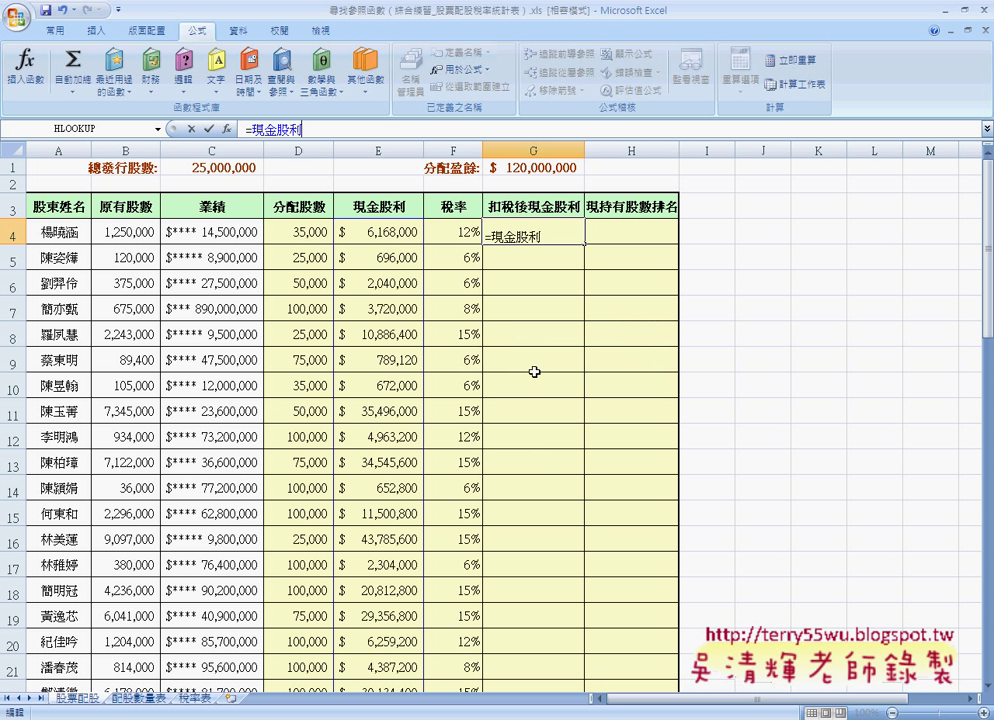
text(*()
text(1-)
Complete G4 as =現金股利*(1-稅率) and fill it down column G.
key(F3)
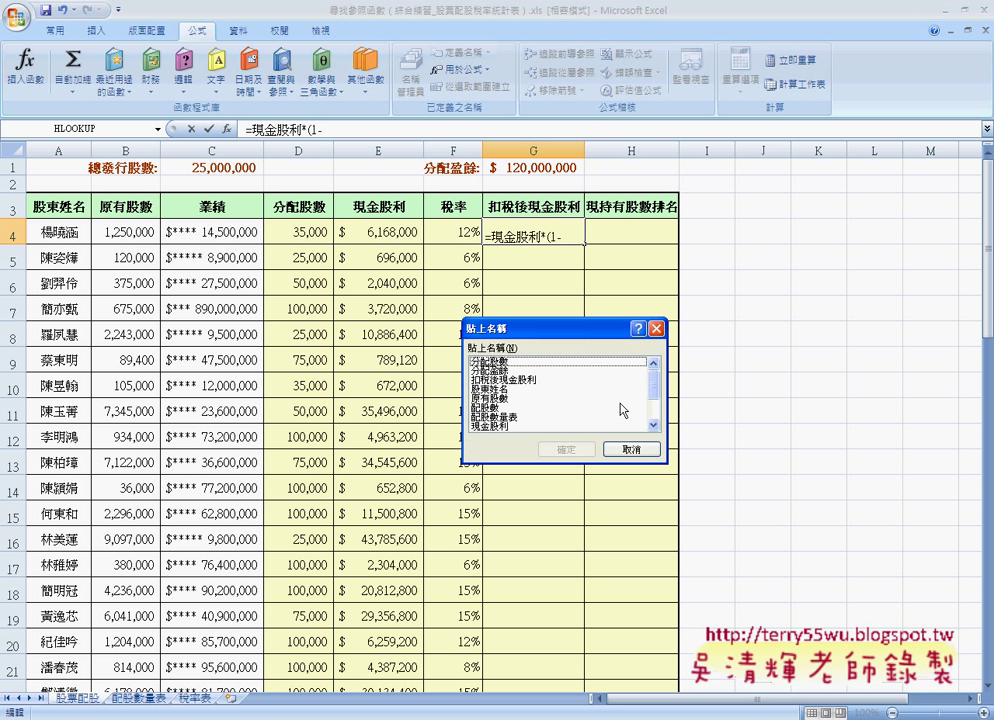
drag(654, 389, 654, 405)
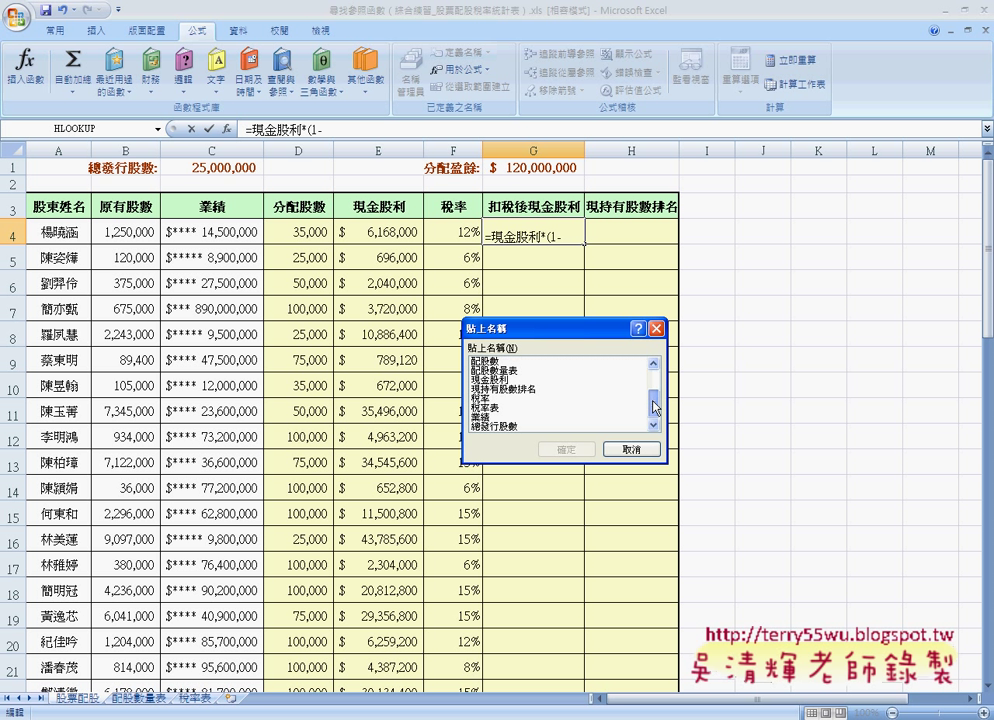
click(640, 398)
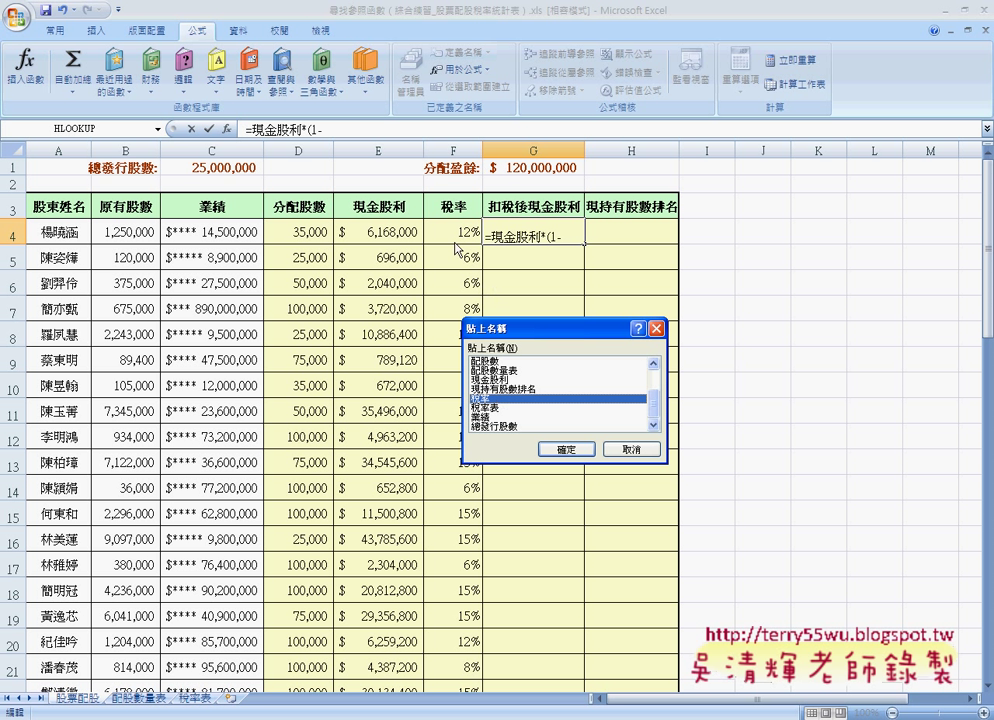
click(567, 450)
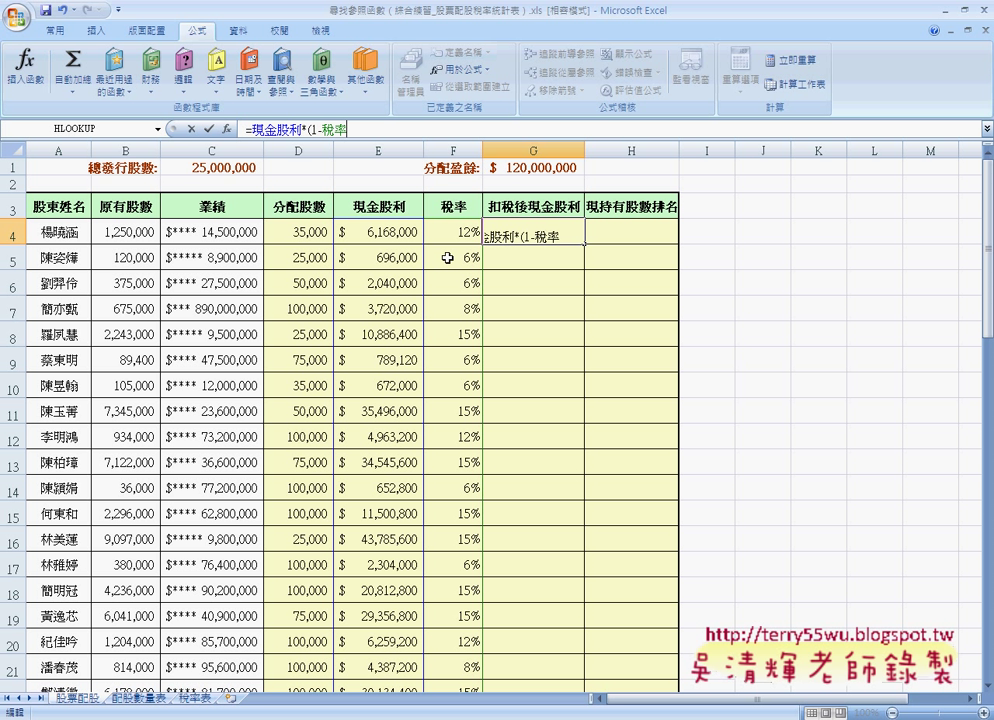
text())
click(208, 129)
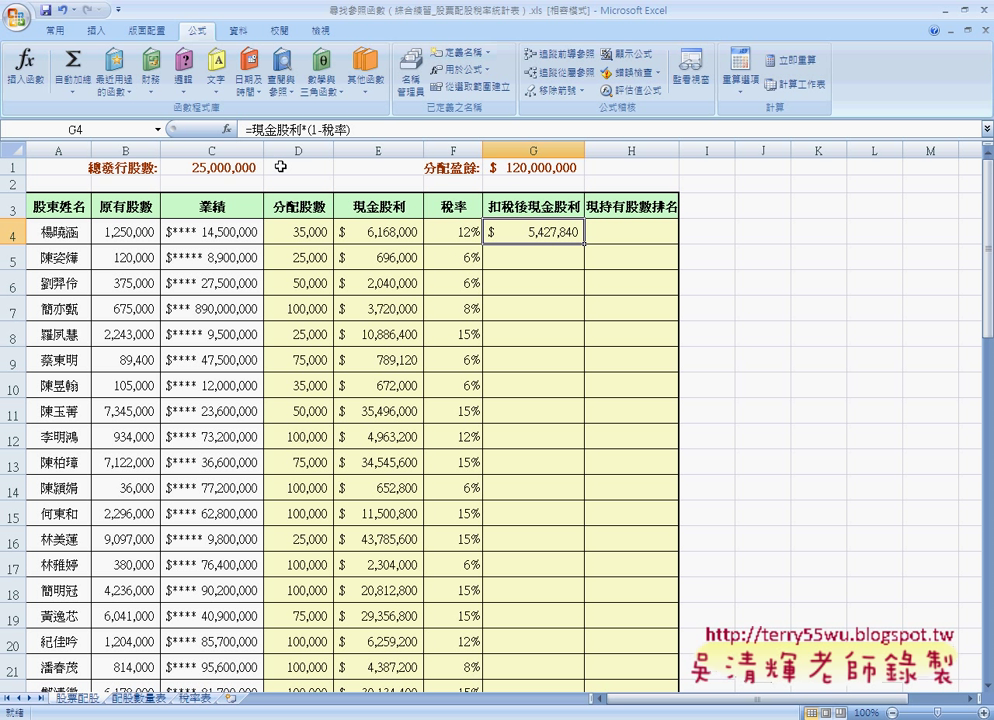
double_click(583, 244)
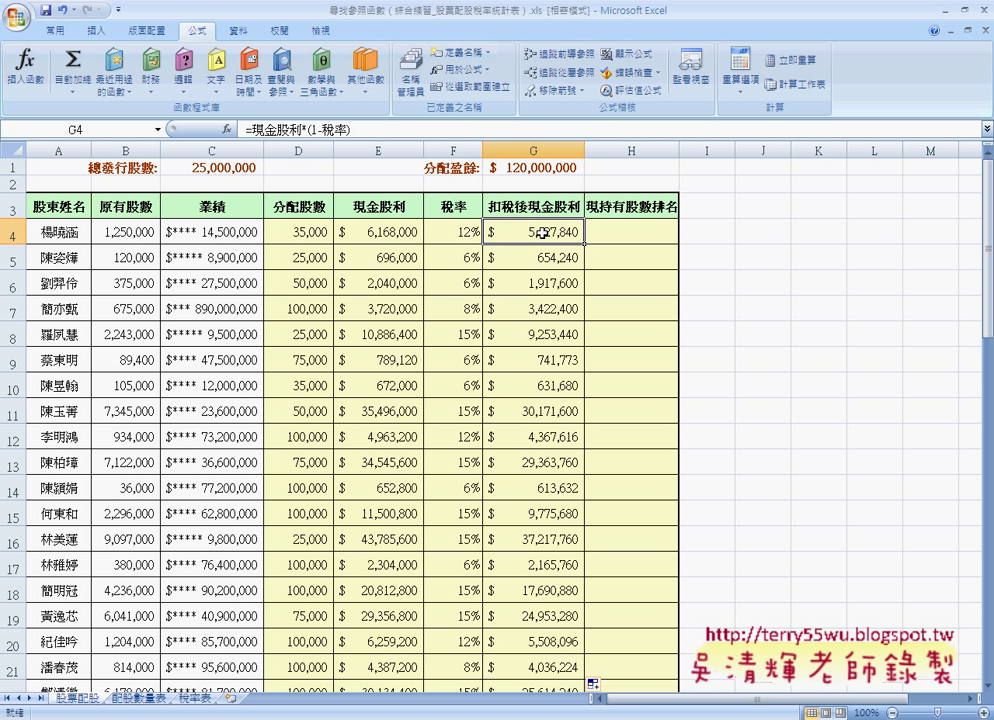
Insert the RANK function into H4 from the All functions category.
click(619, 236)
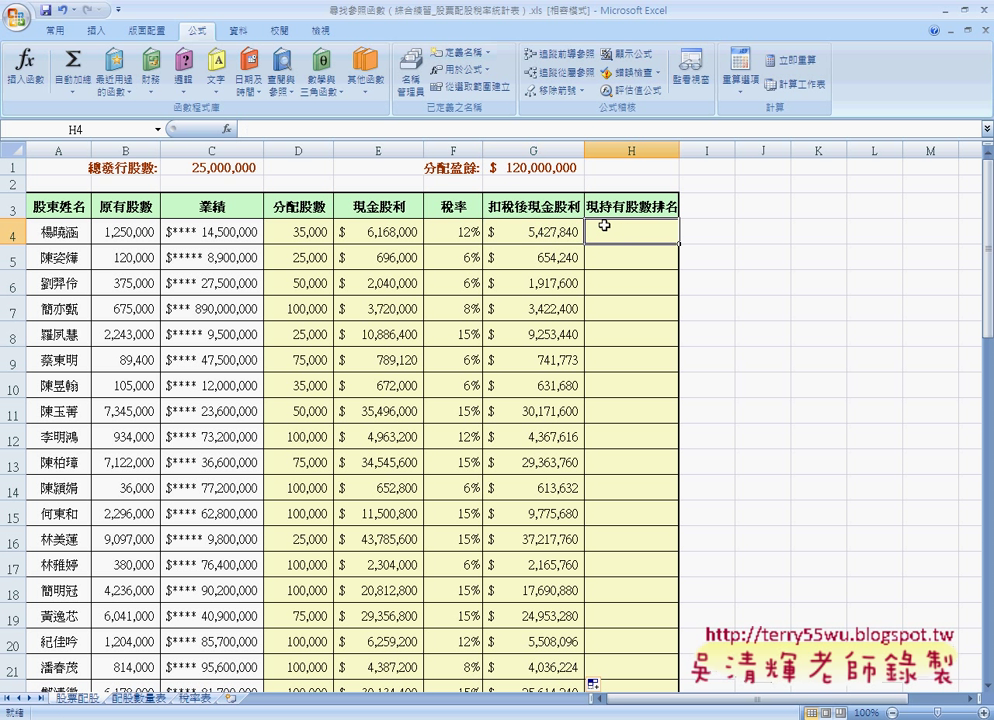
click(227, 129)
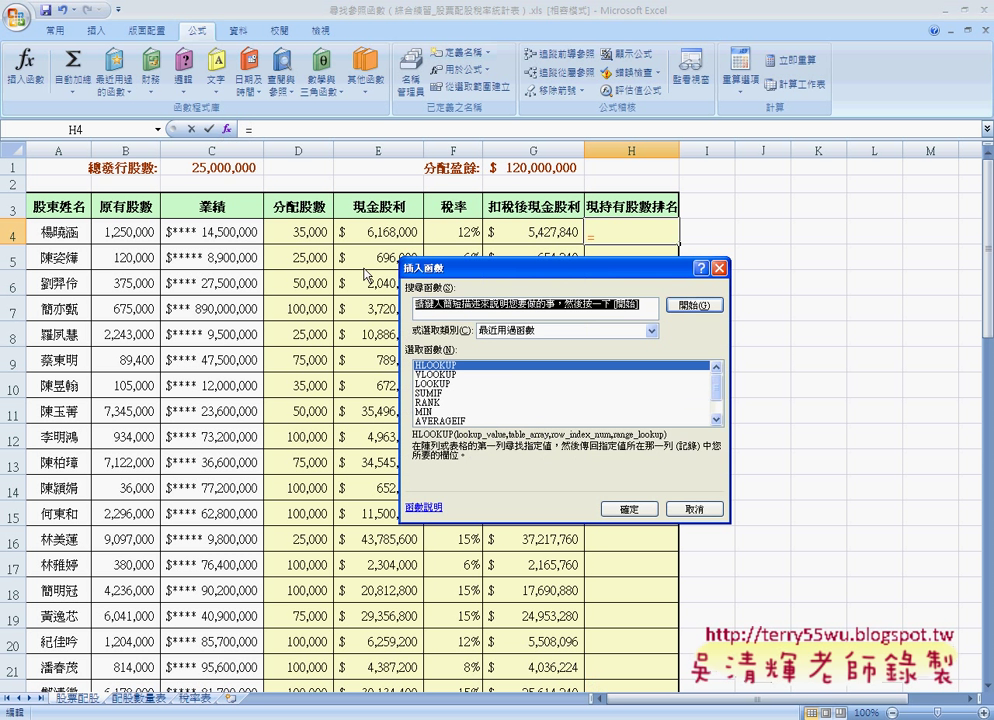
click(650, 330)
click(520, 350)
click(511, 384)
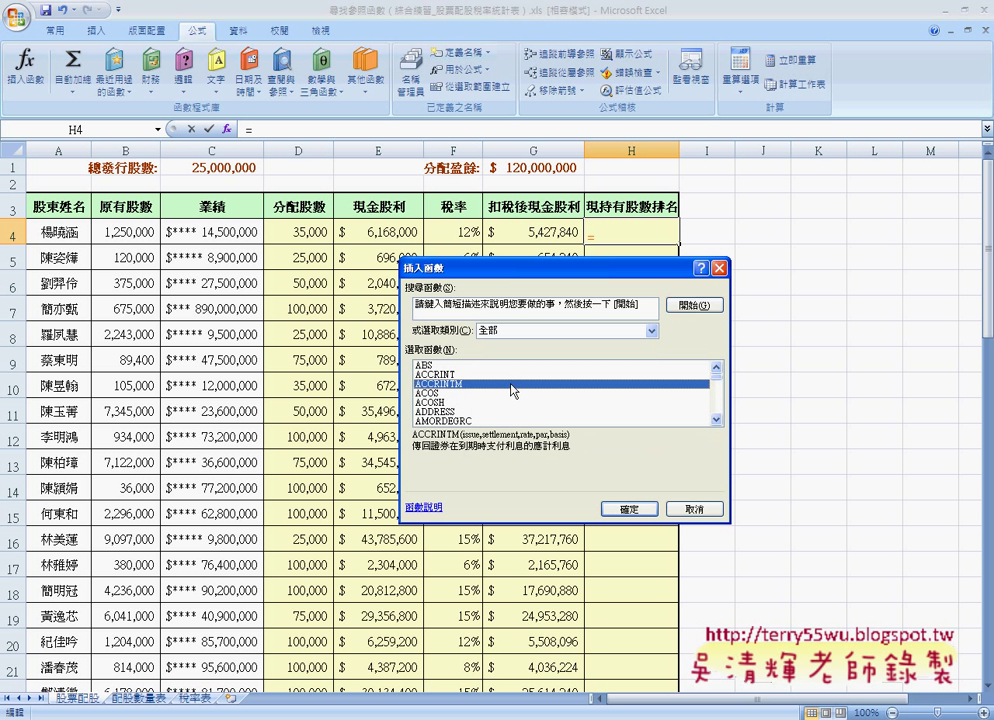
key(r)
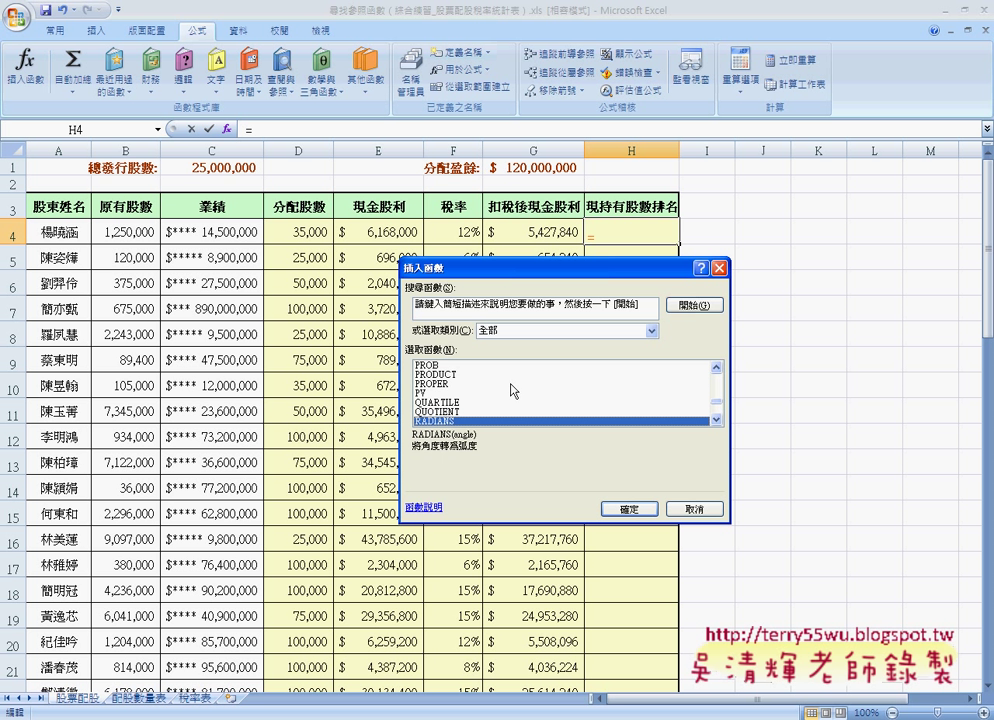
key(Down)
key(Down)
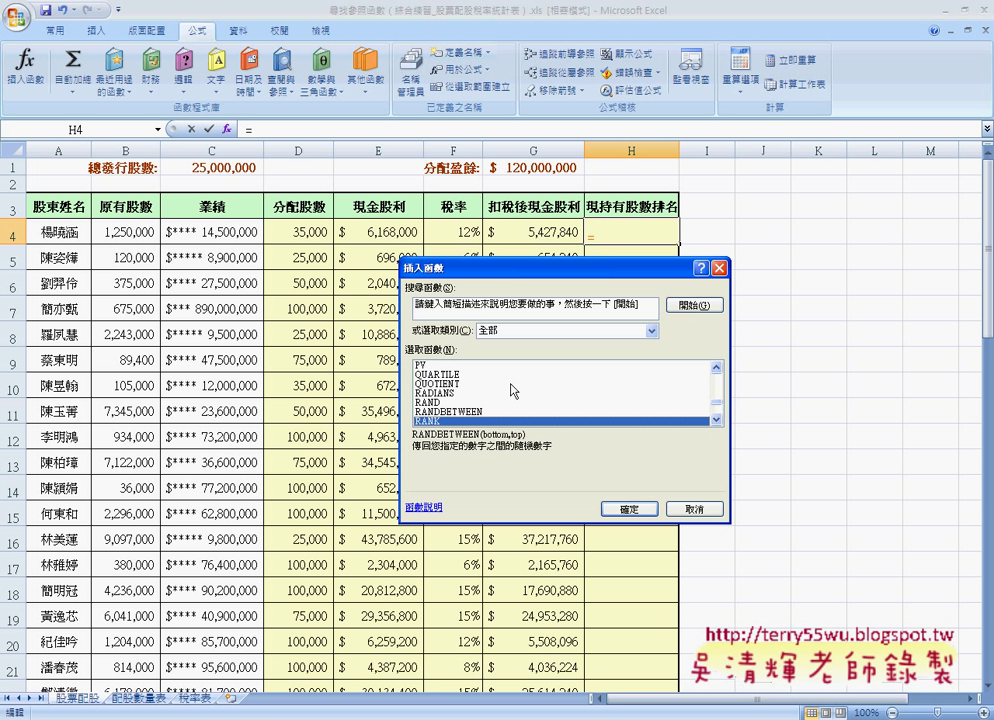
key(Down)
key(Down)
key(Up)
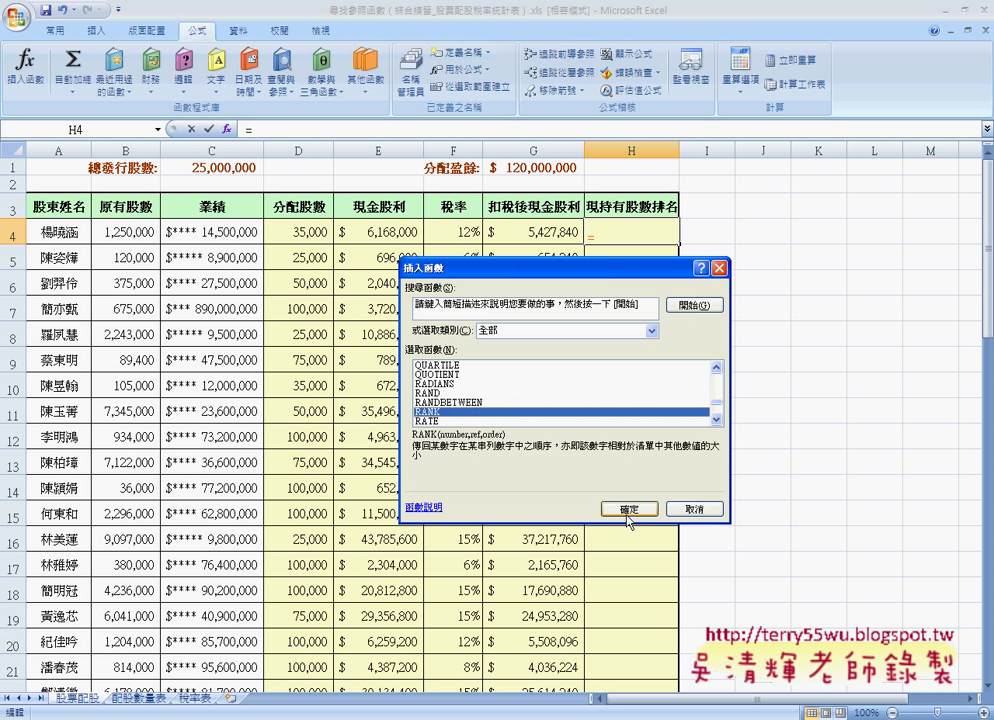
click(630, 509)
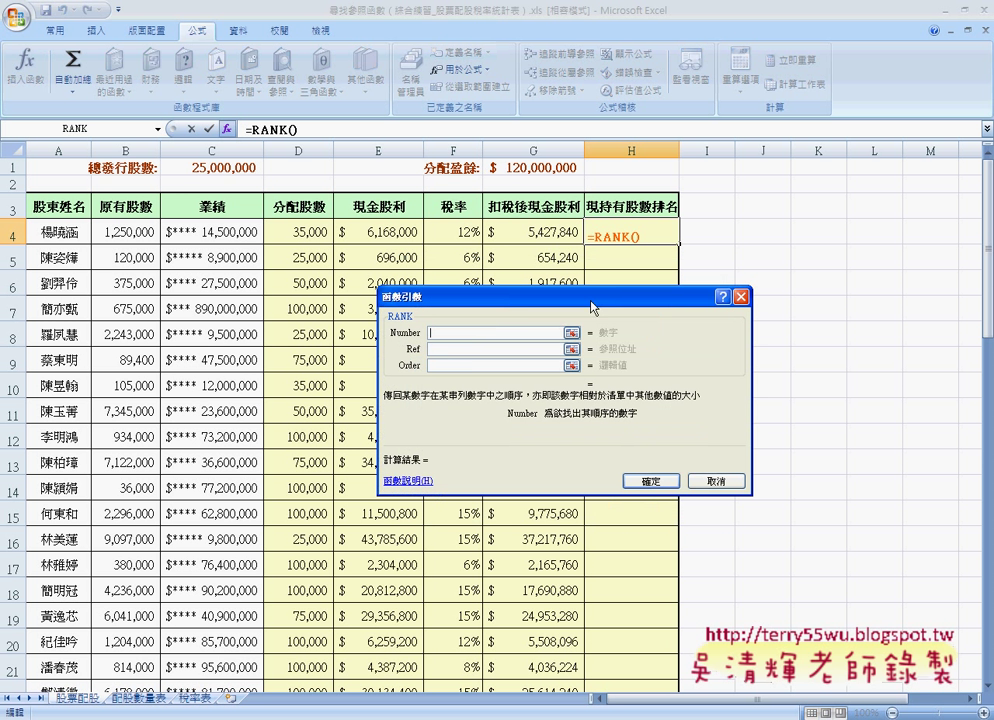
Set RANK's arguments to G4, the named range 扣稅後現金股利, and order 0.
click(560, 232)
click(464, 349)
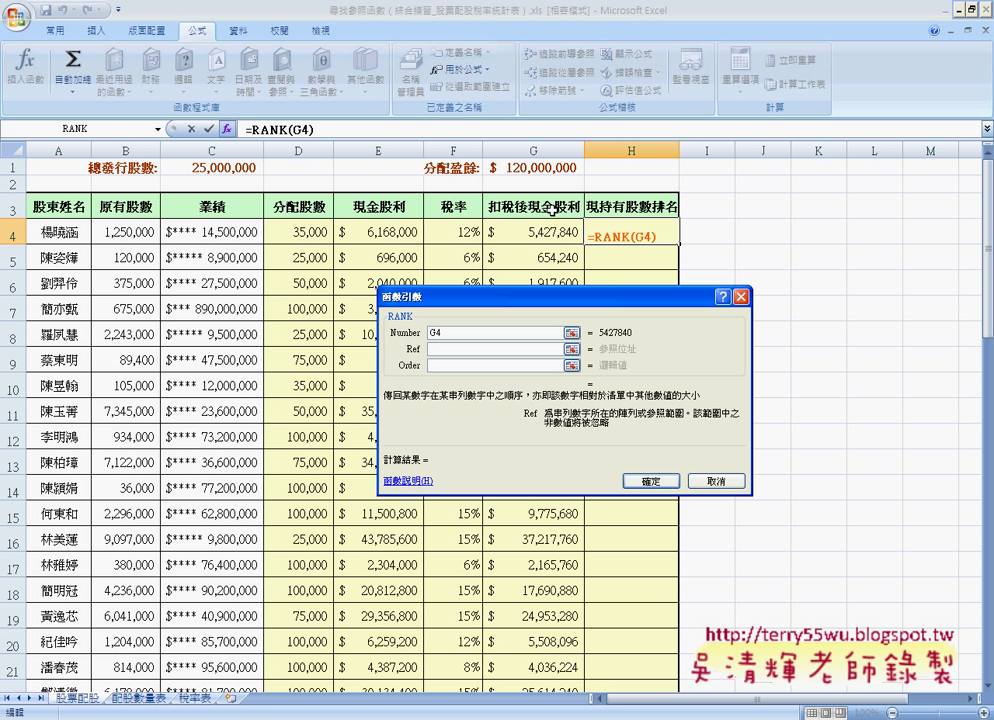
key(F3)
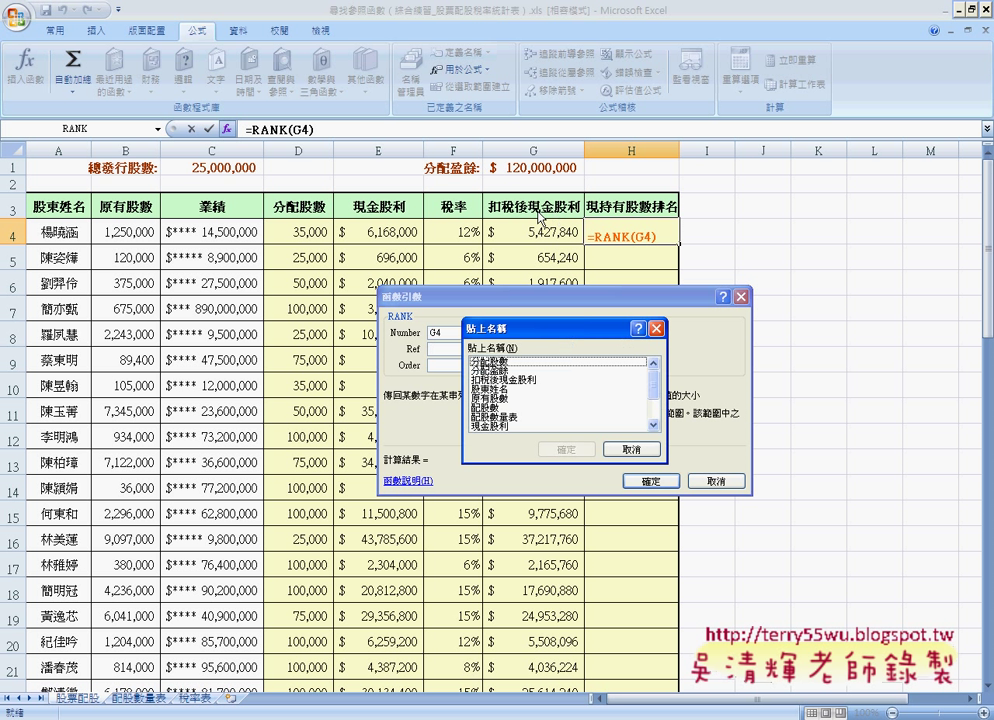
mouse_move(654, 385)
mouse_down()
mouse_move(654, 420)
mouse_move(660, 384)
mouse_up()
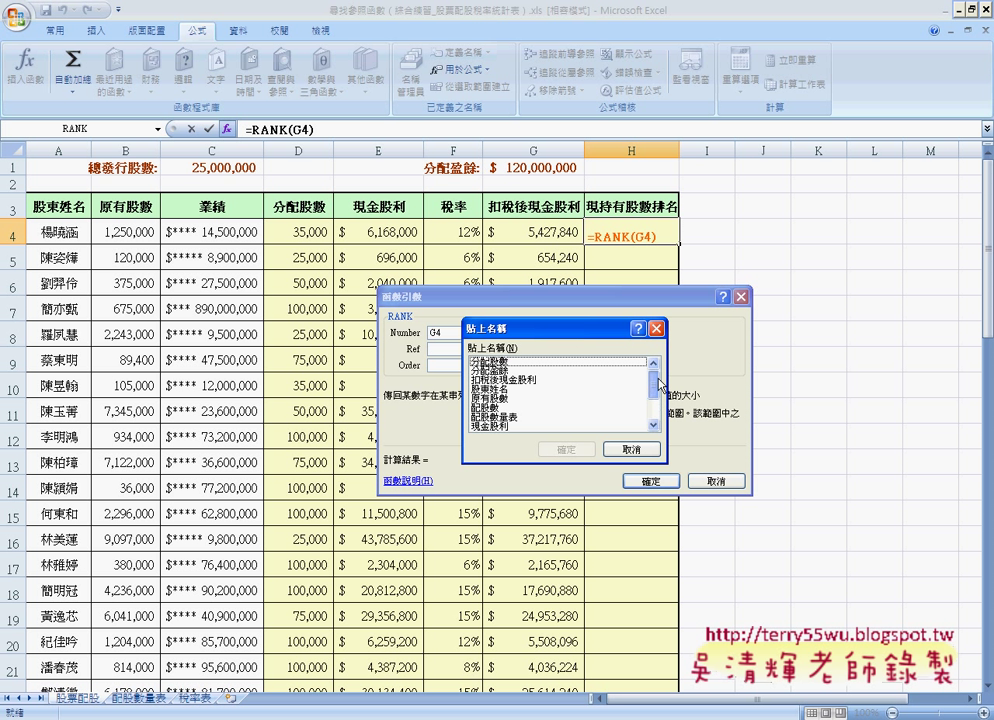
click(540, 380)
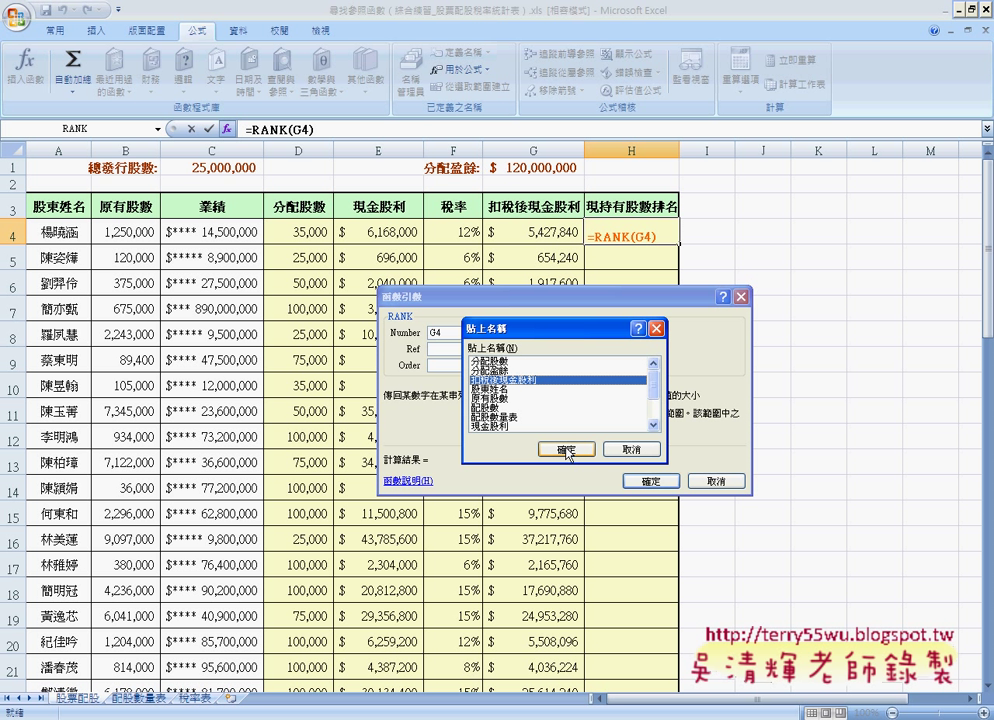
click(566, 449)
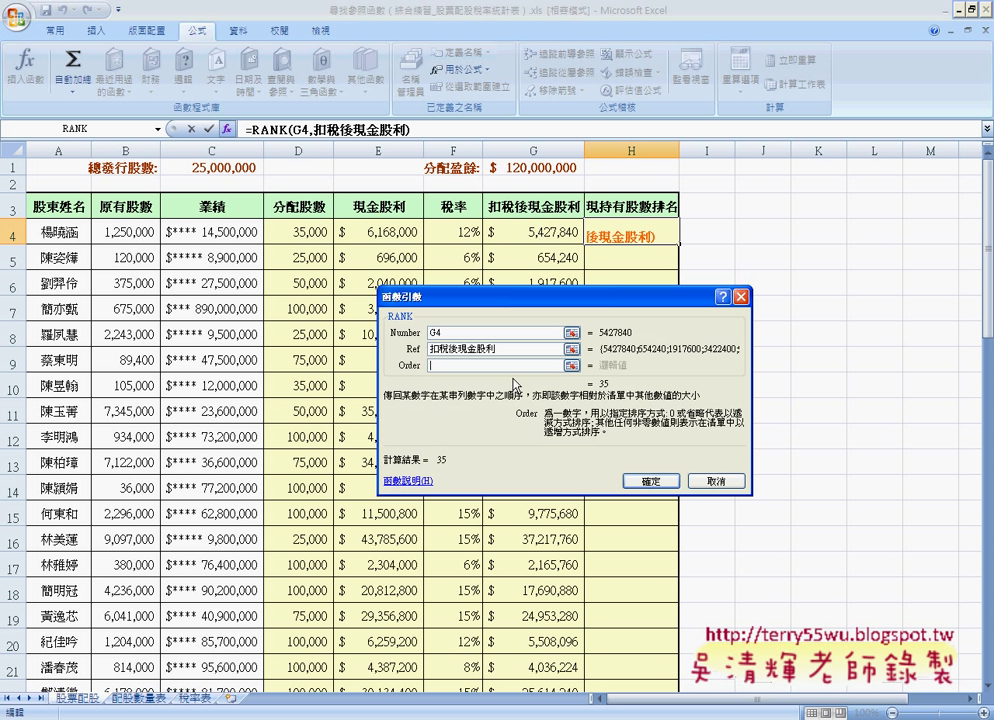
text(0)
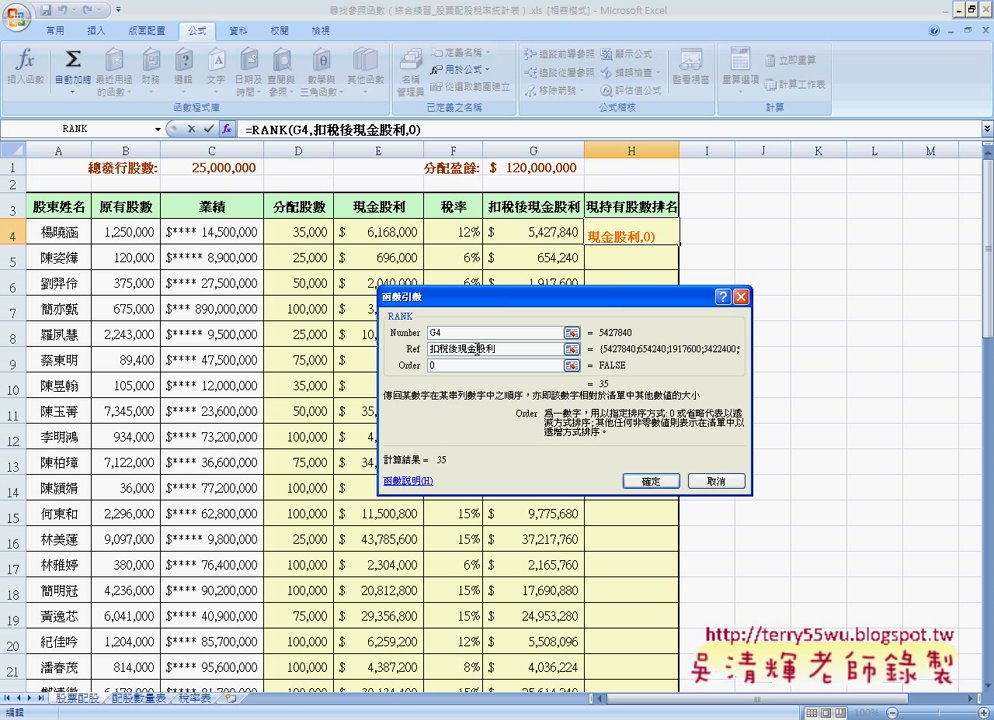
Confirm =RANK(G4,扣稅後現金股利,0) in H4 and copy it down column H.
click(646, 482)
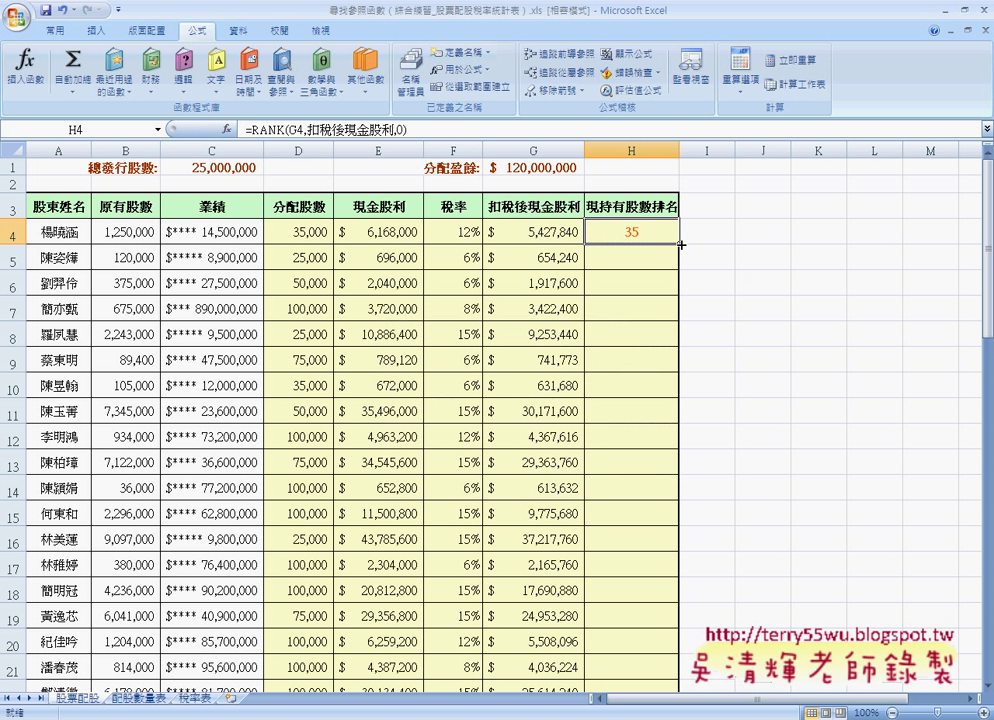
double_click(679, 243)
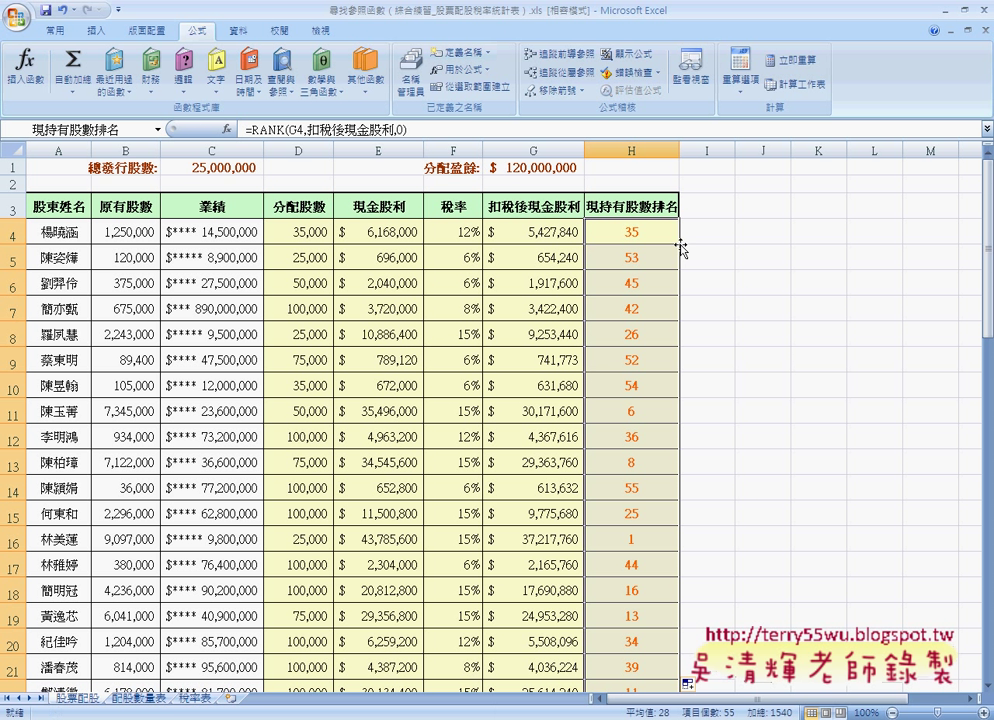
click(549, 537)
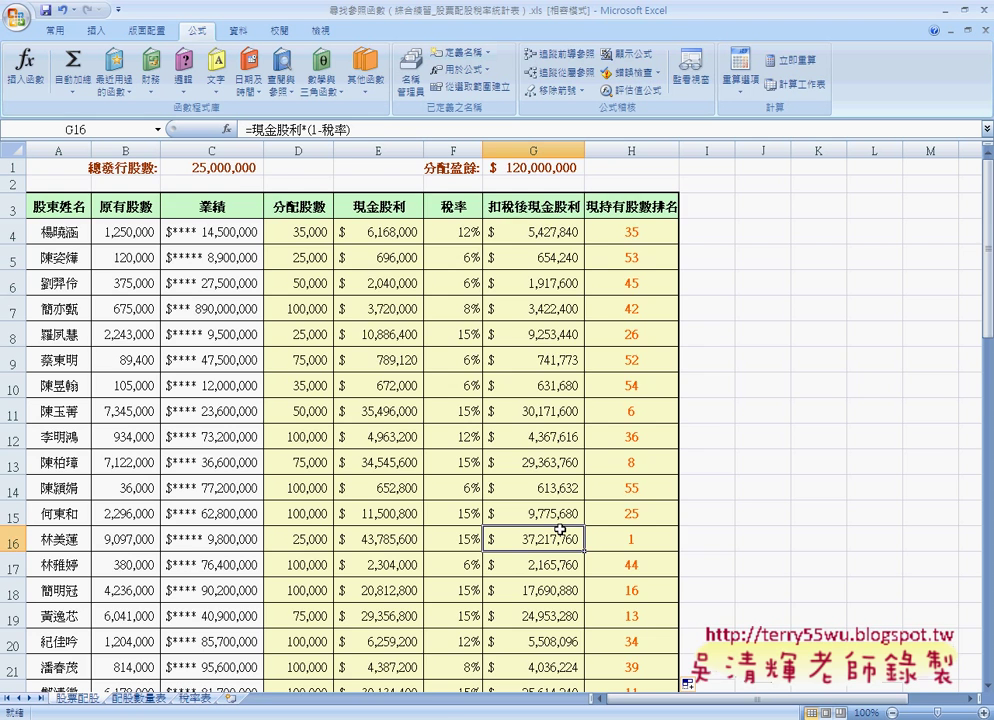
Review the ranks down the sheet, then switch to the 5尋找與參照函數練習 workbook.
scroll(560, 530, down, 1)
scroll(560, 530, down, 2)
scroll(560, 530, down, 1)
scroll(560, 530, down, 2)
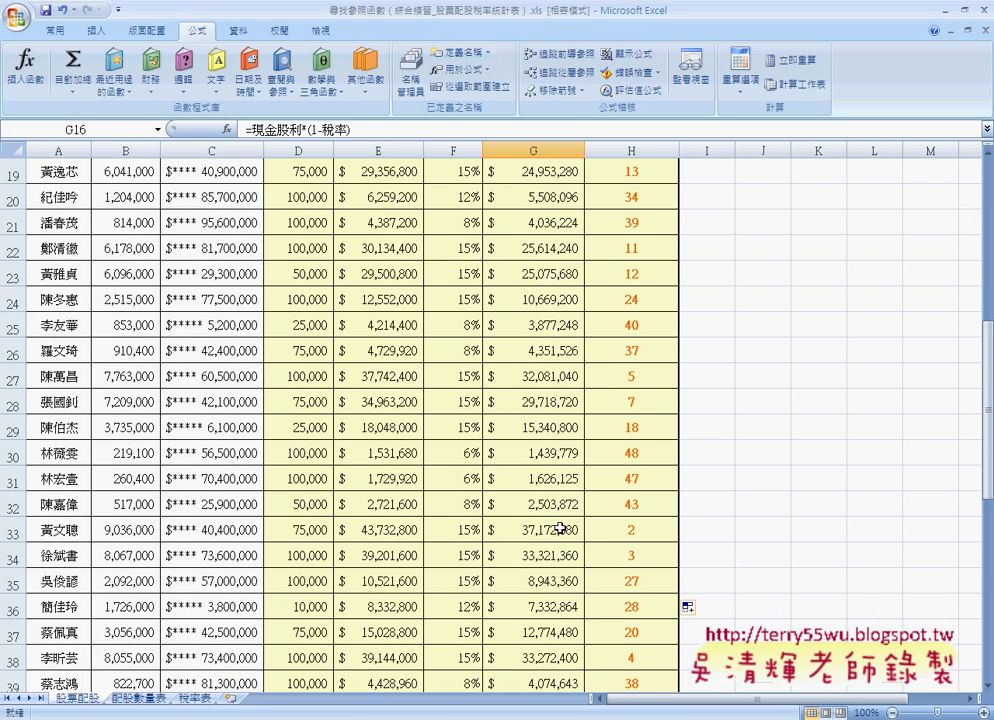
scroll(560, 528, down, 1)
scroll(560, 470, down, 1)
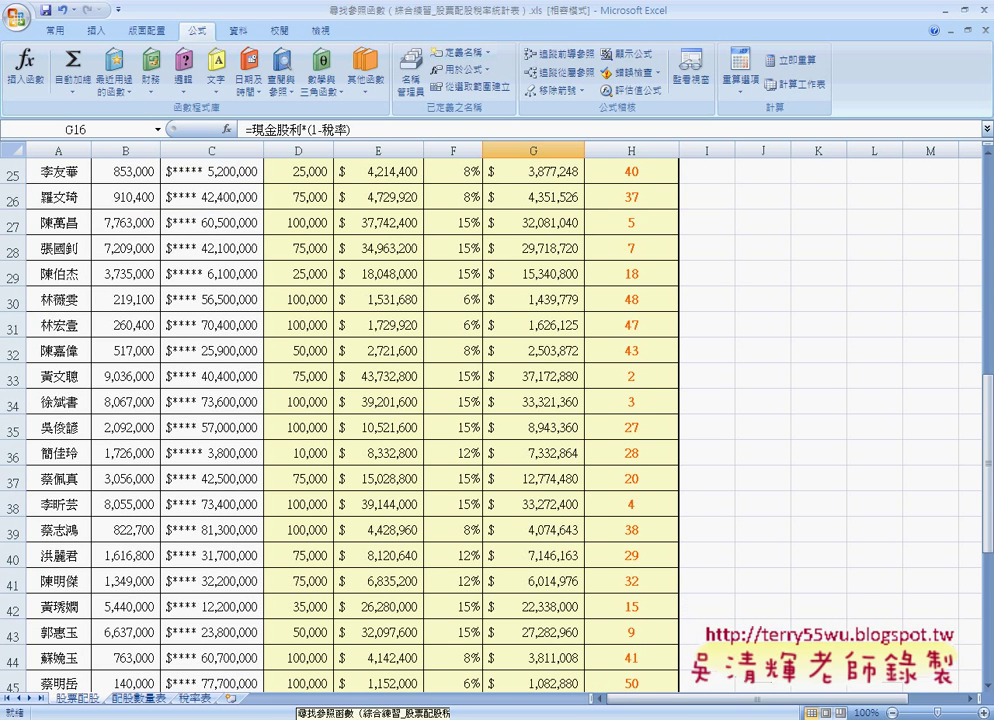
key(ctrl+F6)
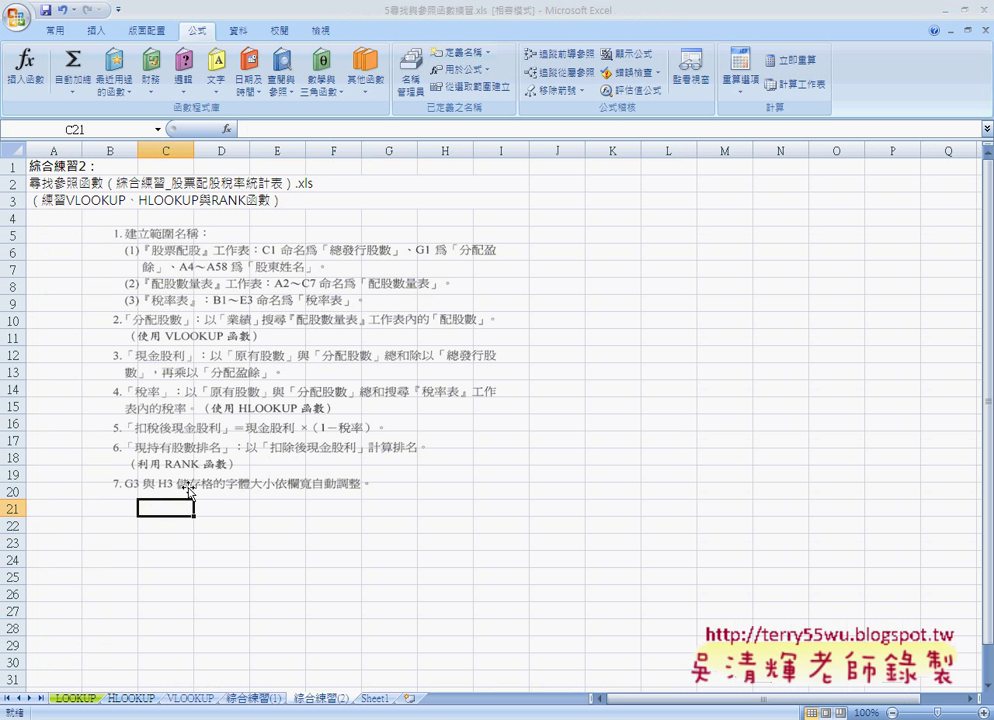